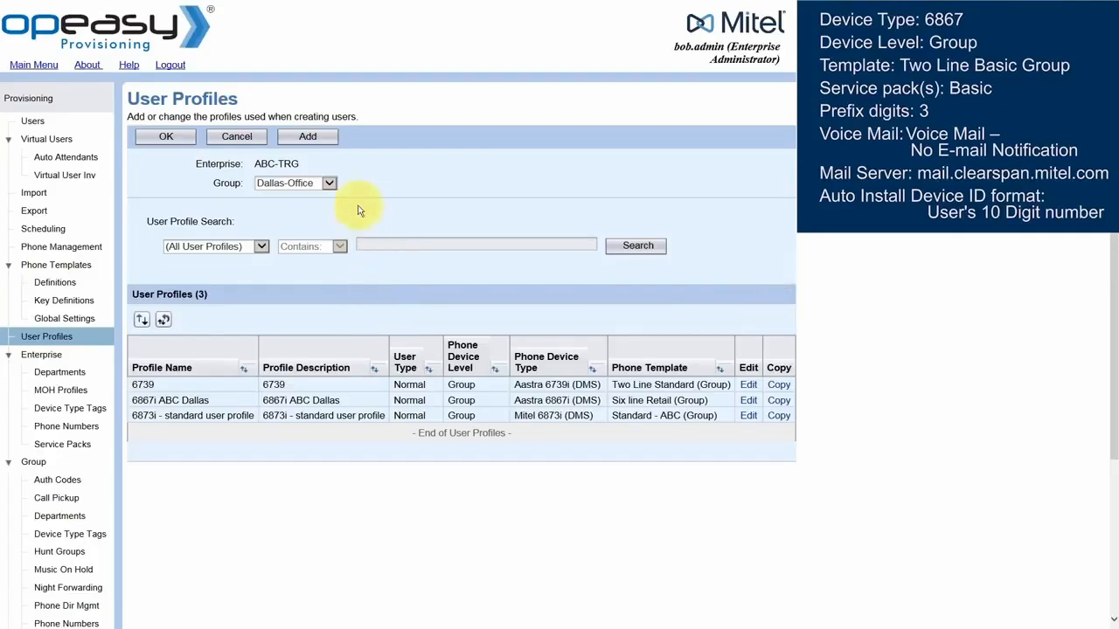
Add a user profile for the Dallas-Office group and name it "6867 - Dallas Office - Basic SP"
left_click(308, 139)
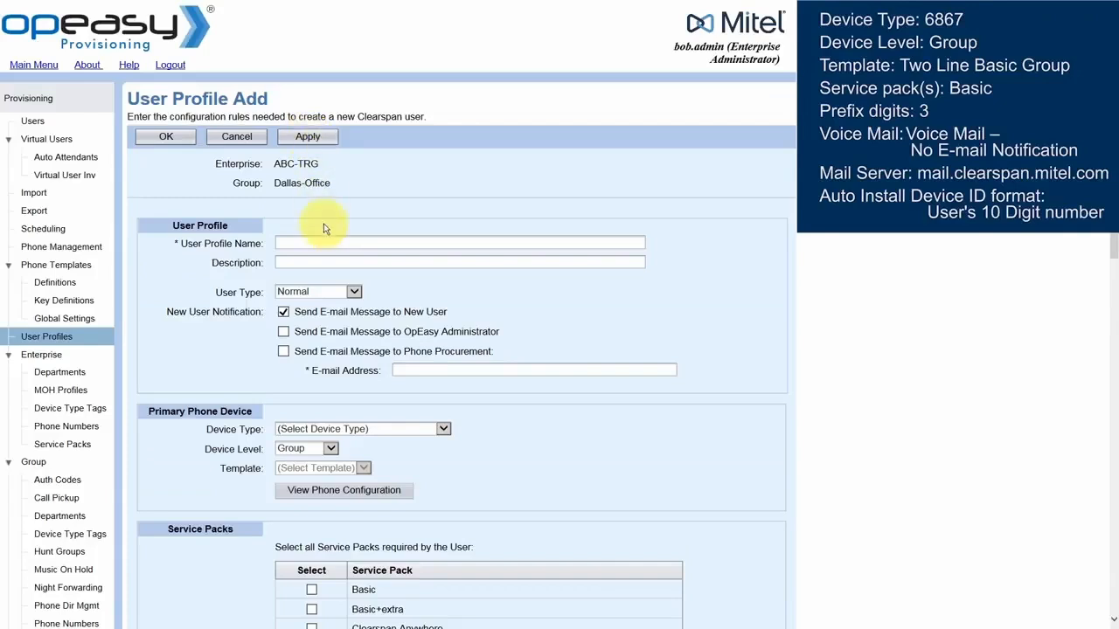
left_click(315, 243)
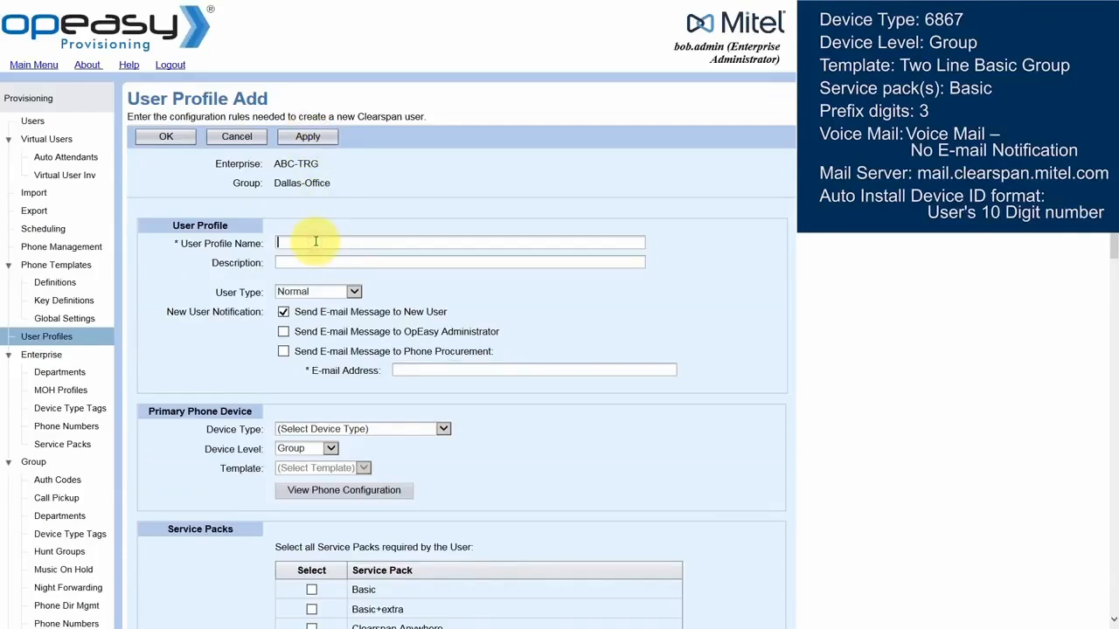
type("6867 ")
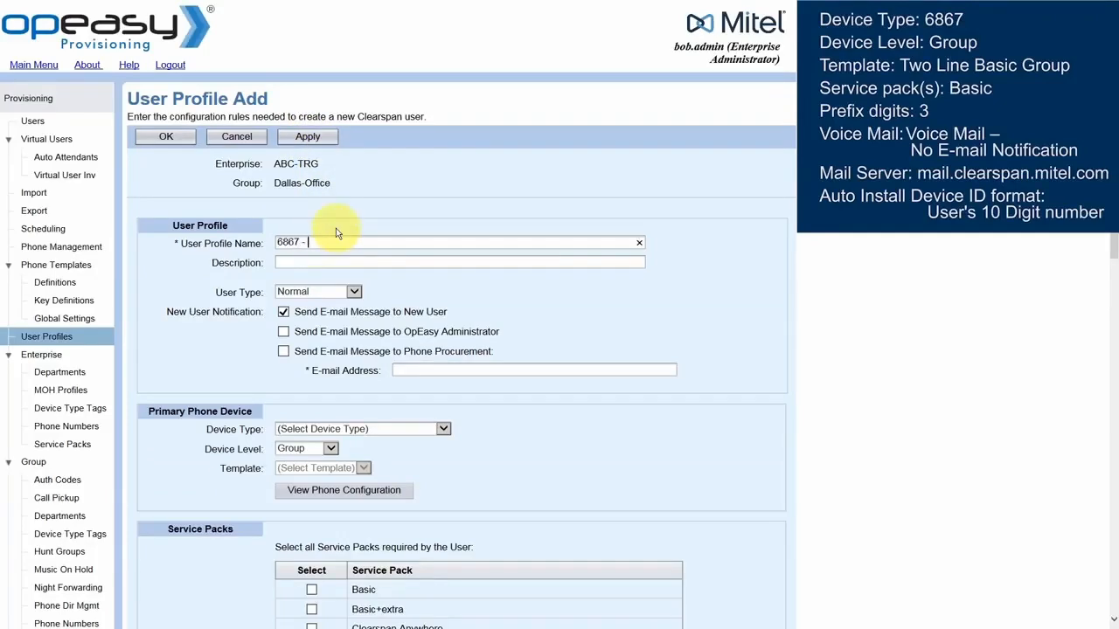
type("- Dallas Office - Basic SP")
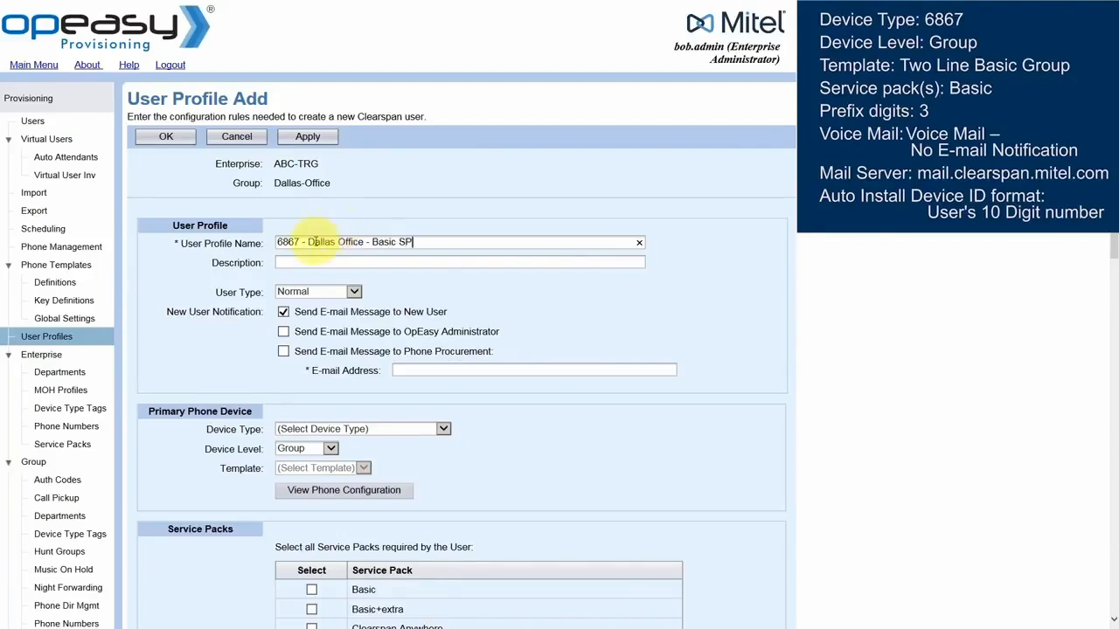
Copy the profile name into the description and choose Normal as the user type
left_click_drag(416, 242, 278, 243)
key("ctrl+c")
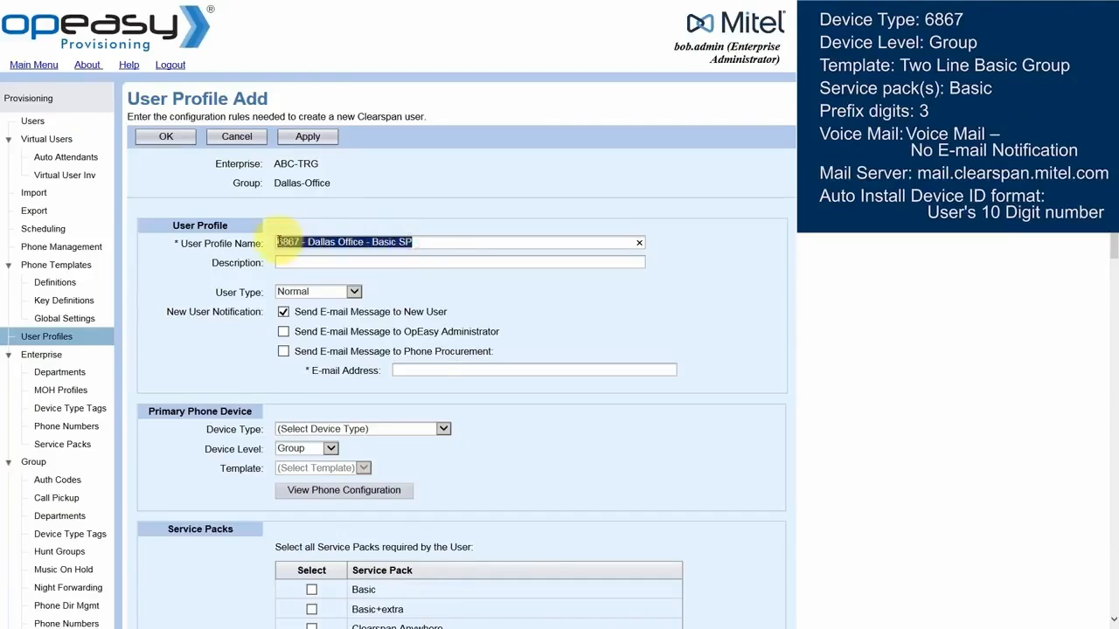
left_click(295, 262)
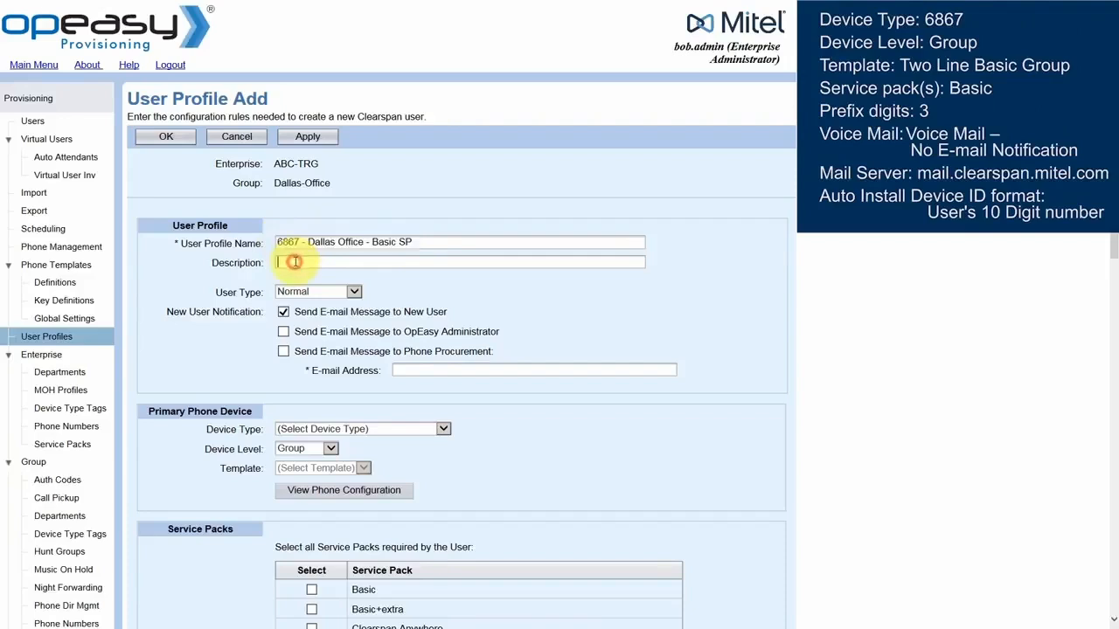
key("ctrl+v")
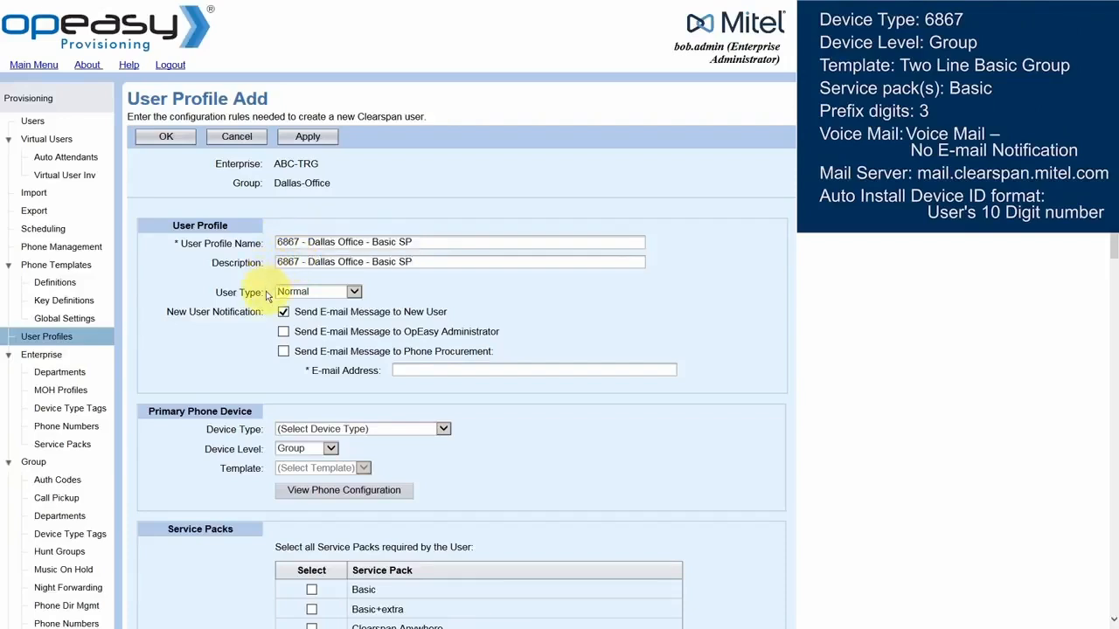
left_click(353, 292)
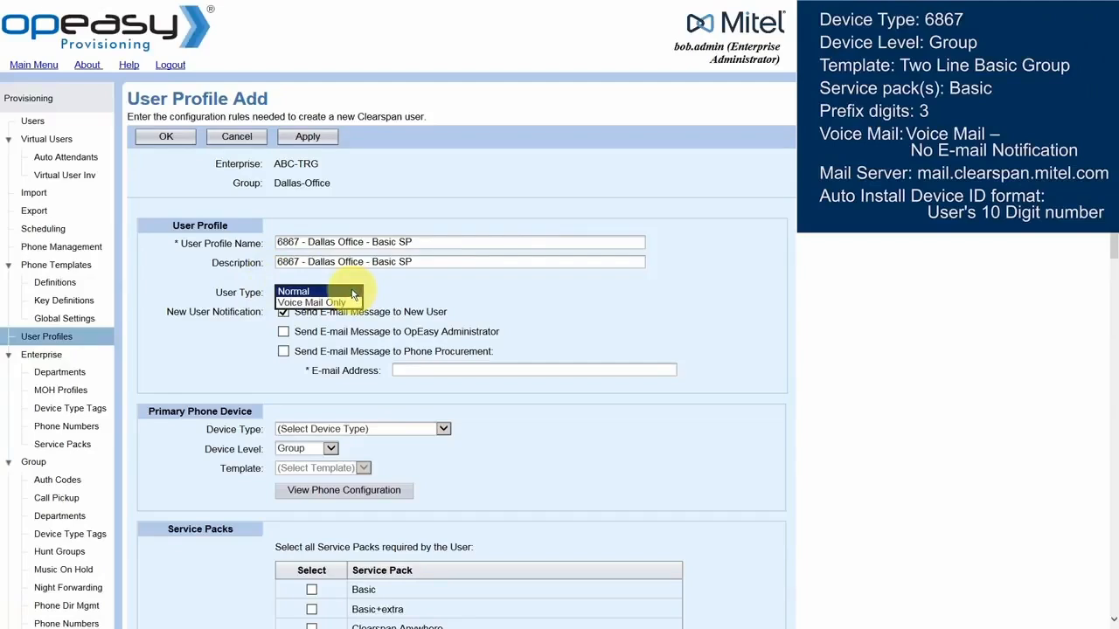
left_click(324, 291)
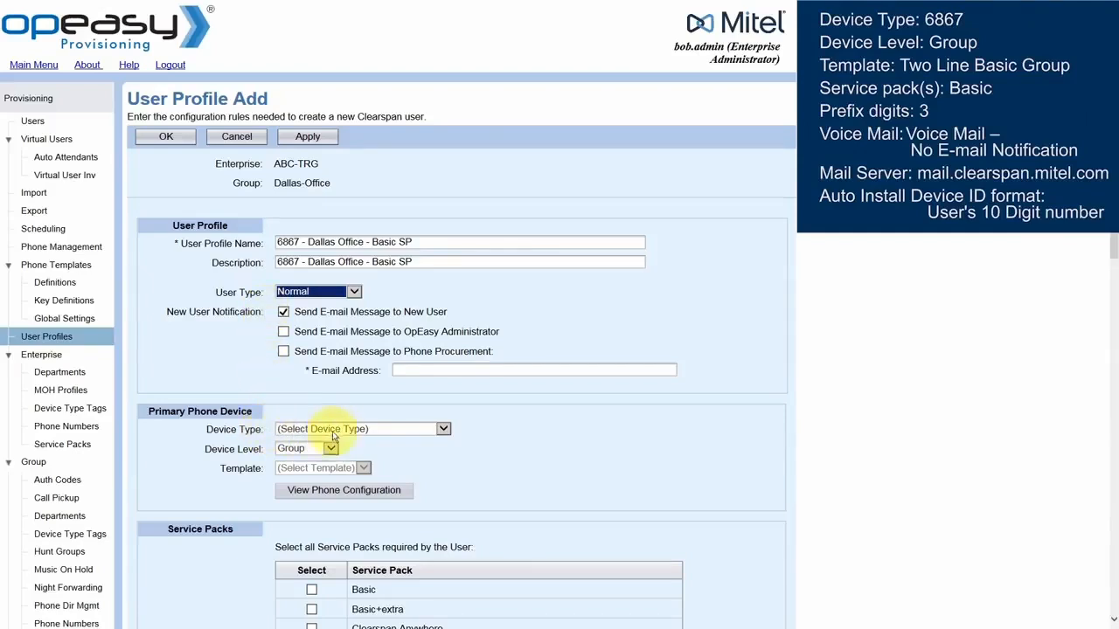
Set the primary phone device to Aastra 6867i (DMS) at Group level with the "Two Line - 6867 - Basic Group (Group)" template
left_click(443, 429)
left_click(349, 412)
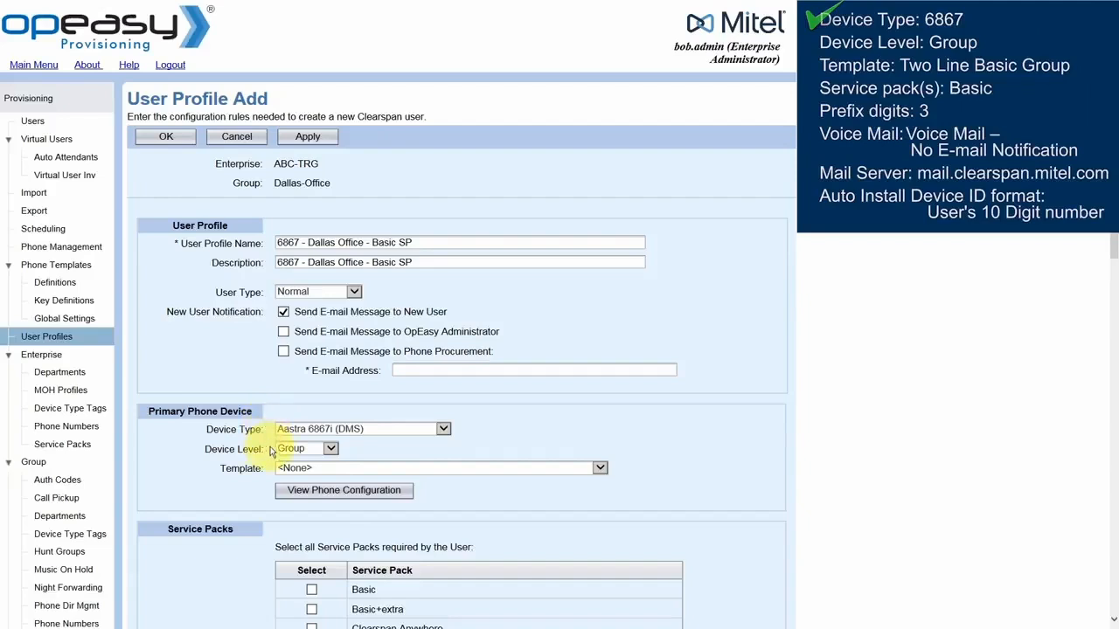
left_click(331, 450)
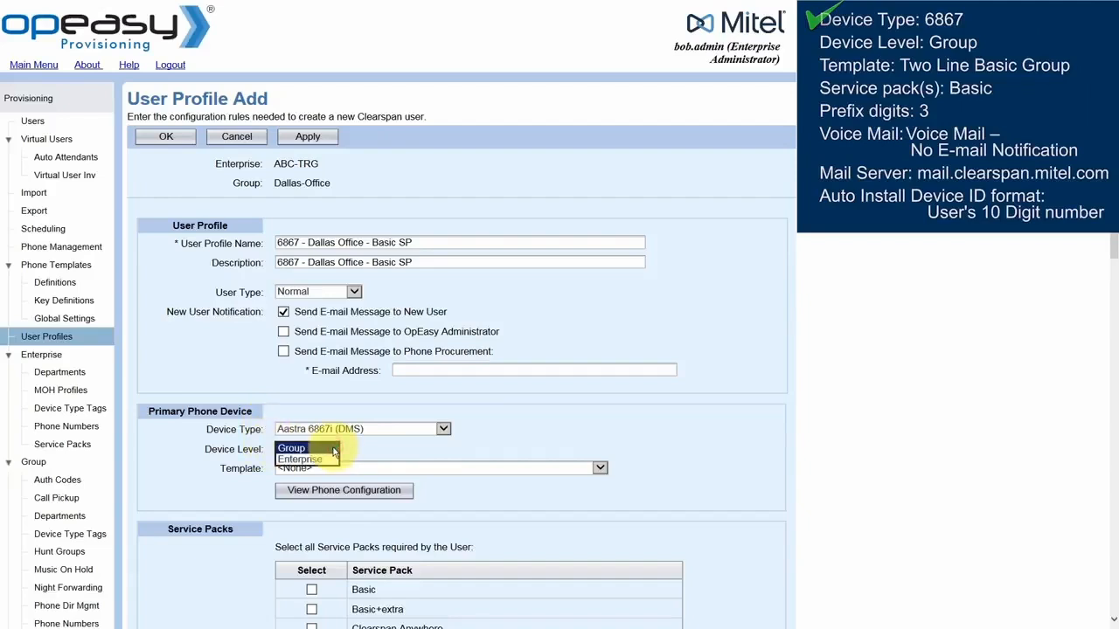
left_click(294, 449)
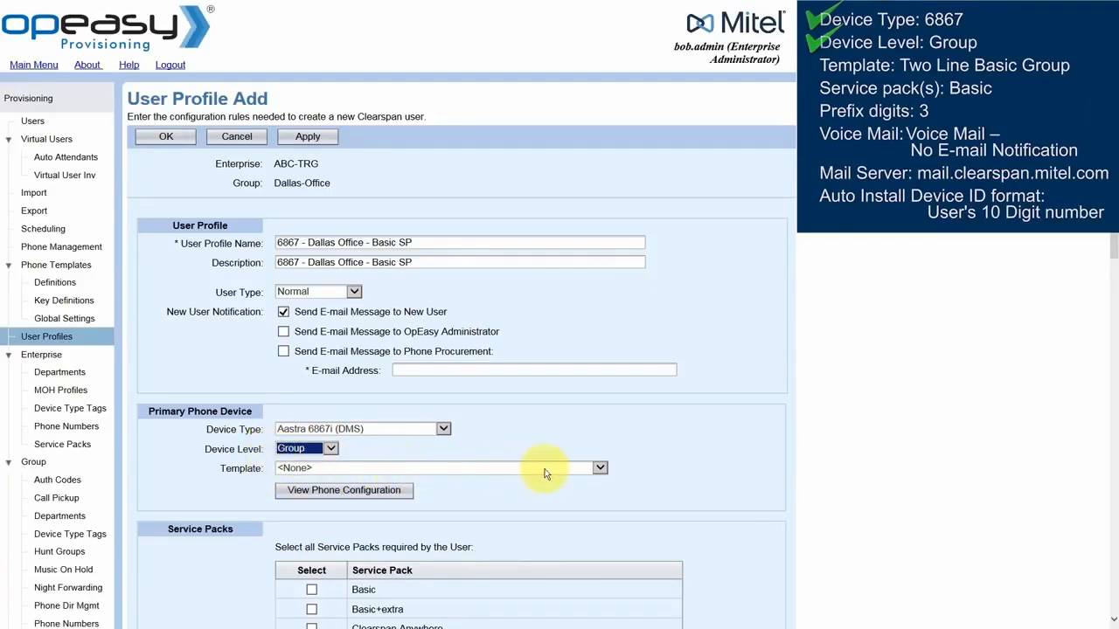
left_click(600, 468)
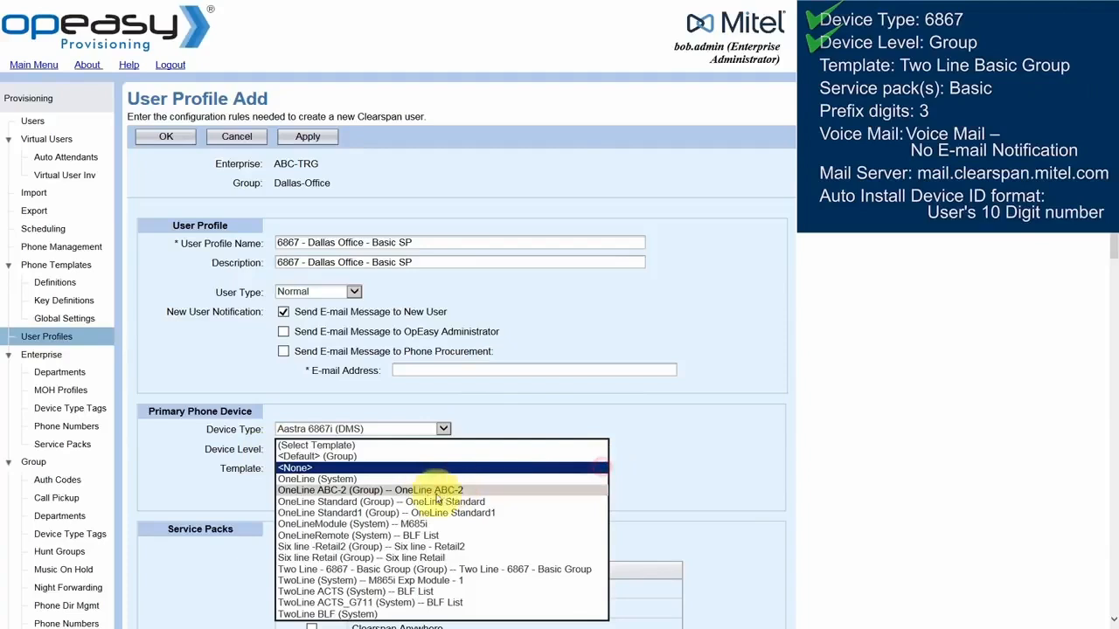
left_click(397, 569)
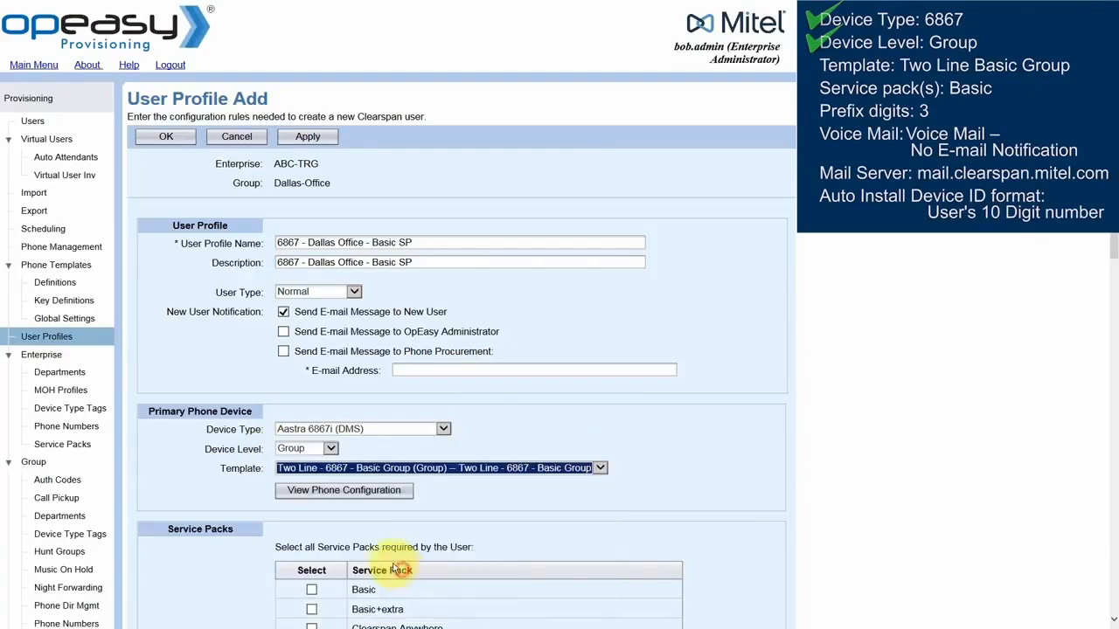
left_click(263, 471)
Include the Basic service pack and set new phone number activation to Activate
scroll(262, 472, "down", 5)
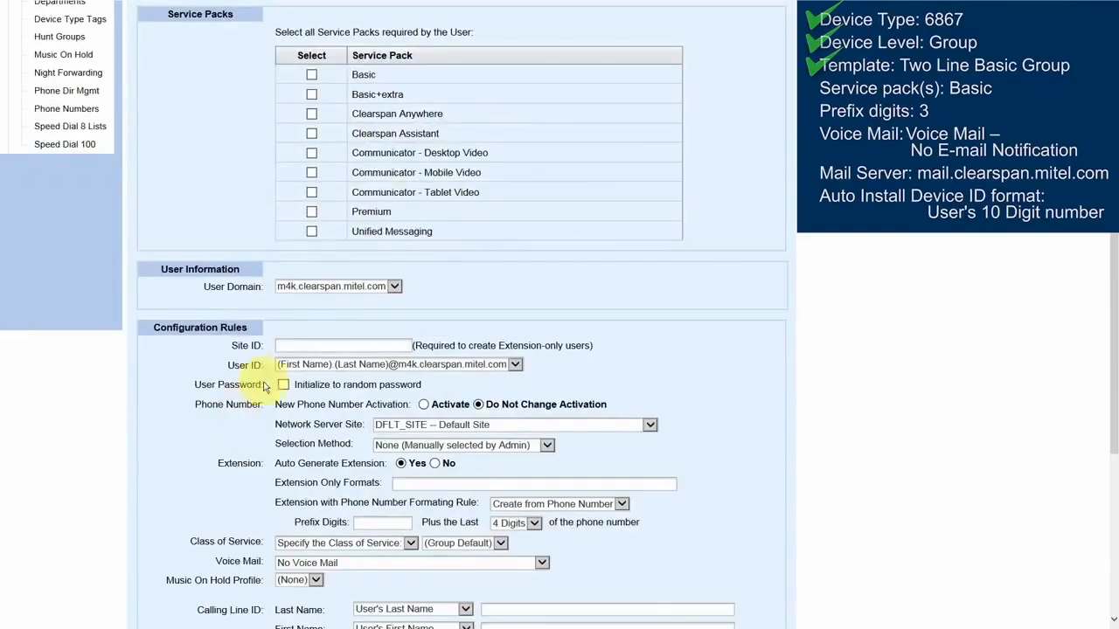
left_click(311, 75)
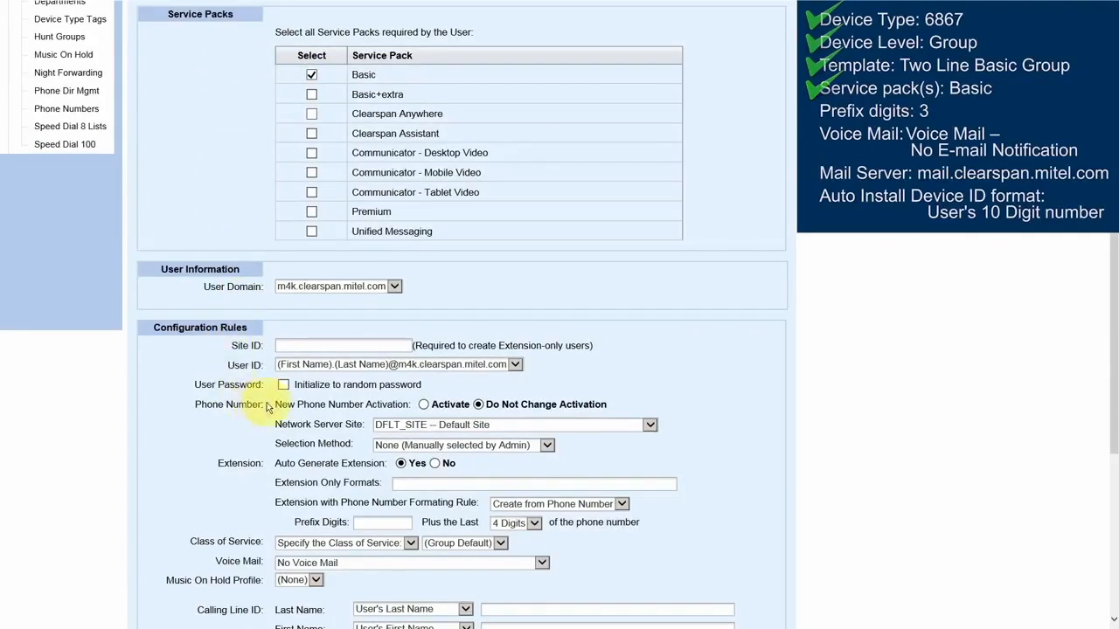
left_click(424, 405)
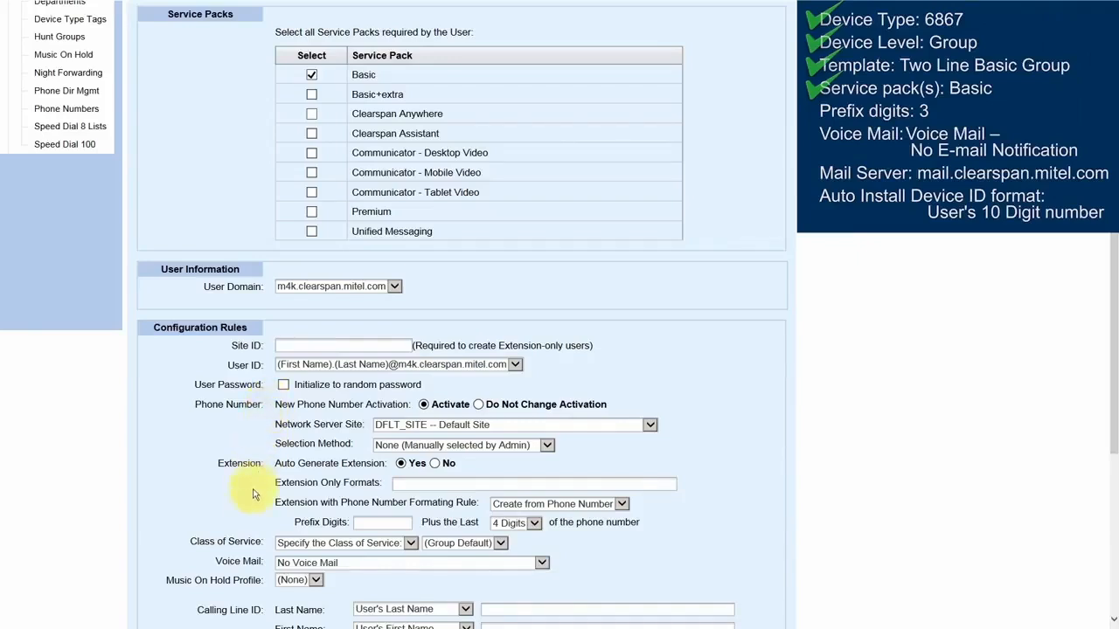
Set the extension prefix digits to 3 and voice mail to "Voice Mail - No E-mail Notification"
left_click(367, 522)
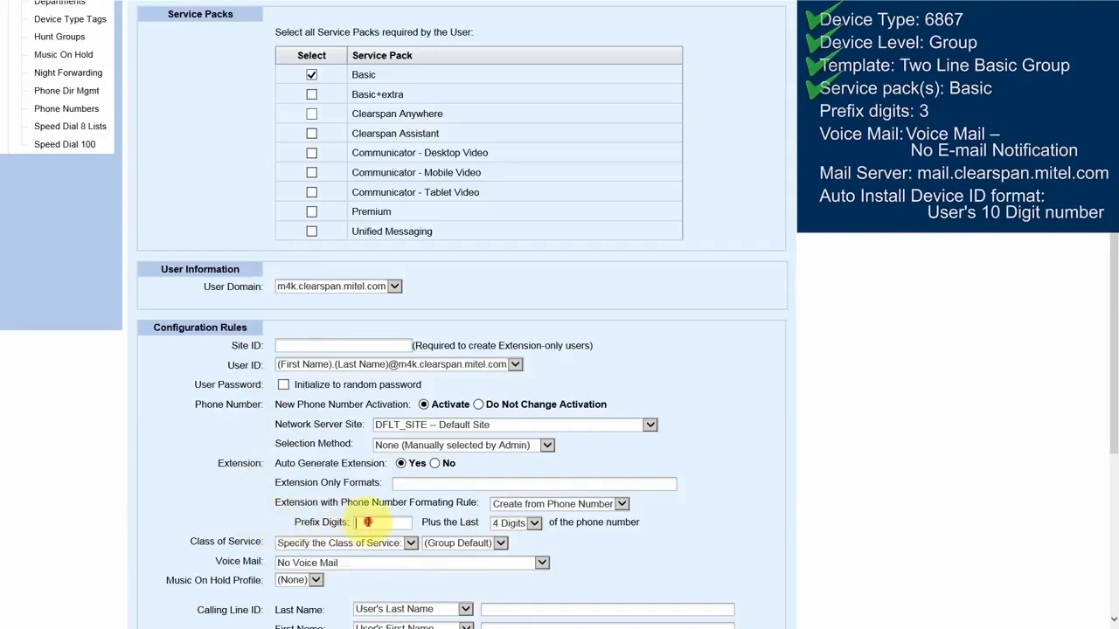
type("3")
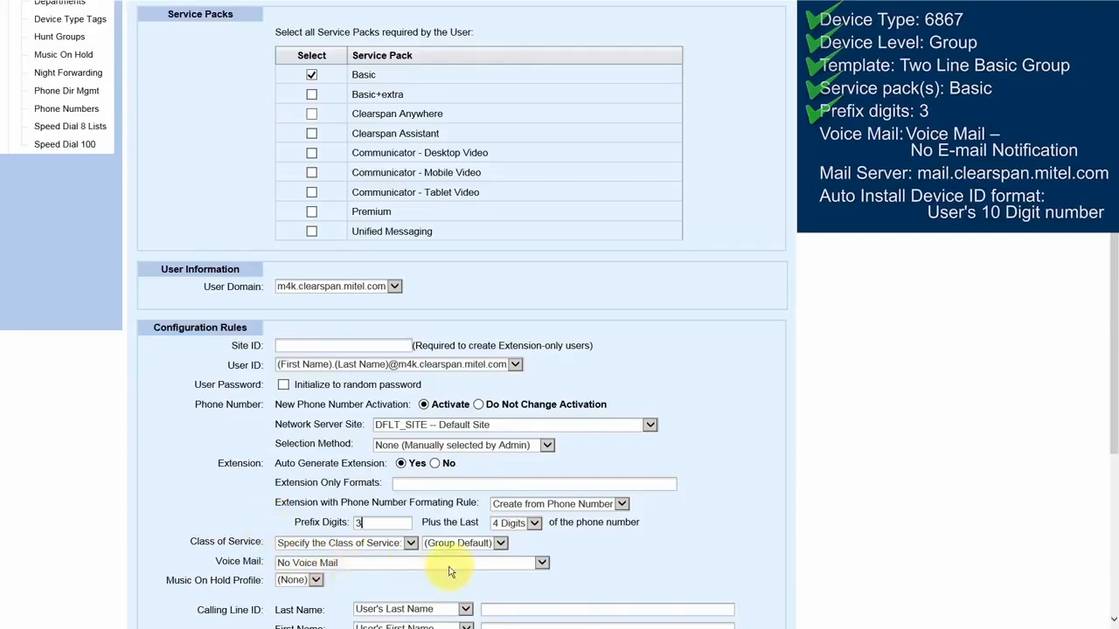
left_click(540, 563)
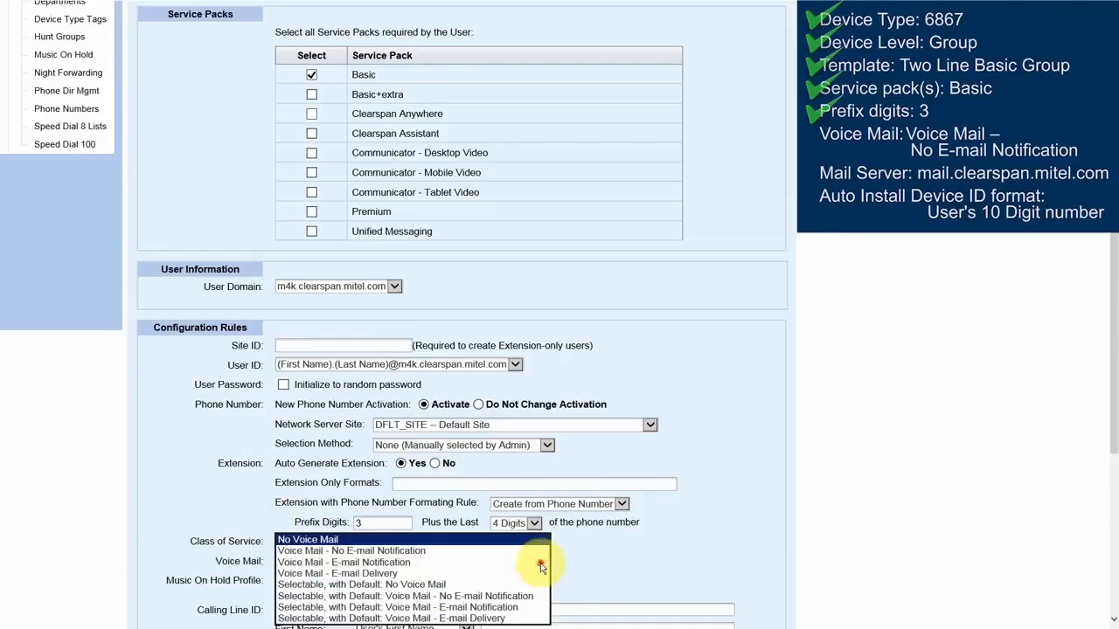
left_click(397, 552)
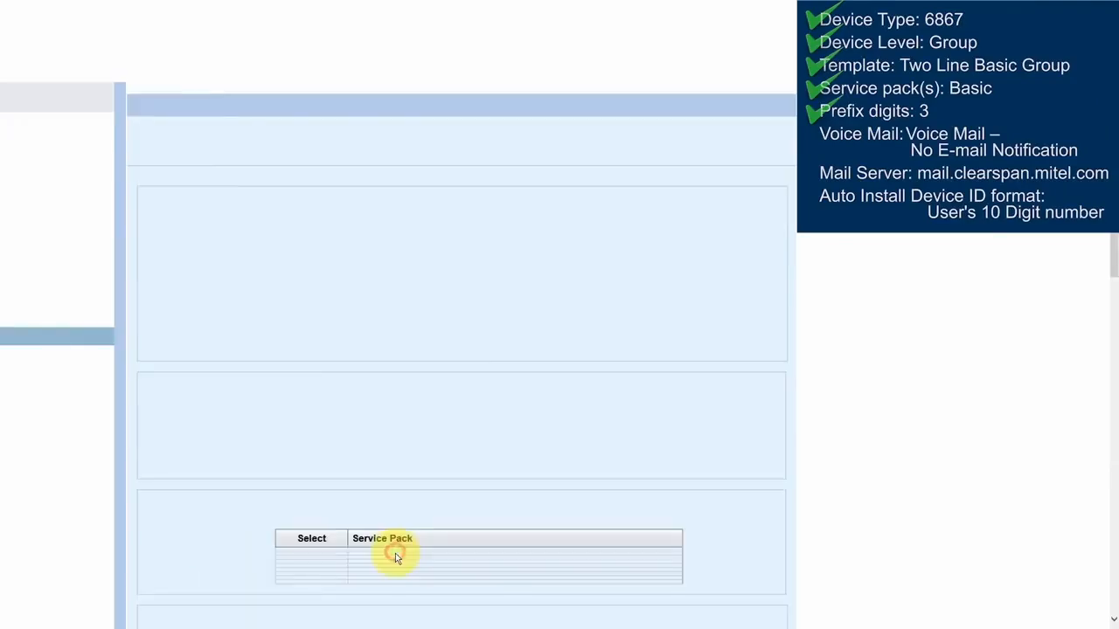
Enter mail.clearspan.mitel.com as the group mail server domain for the voice mail e-mail address
scroll(395, 557, "down", 10)
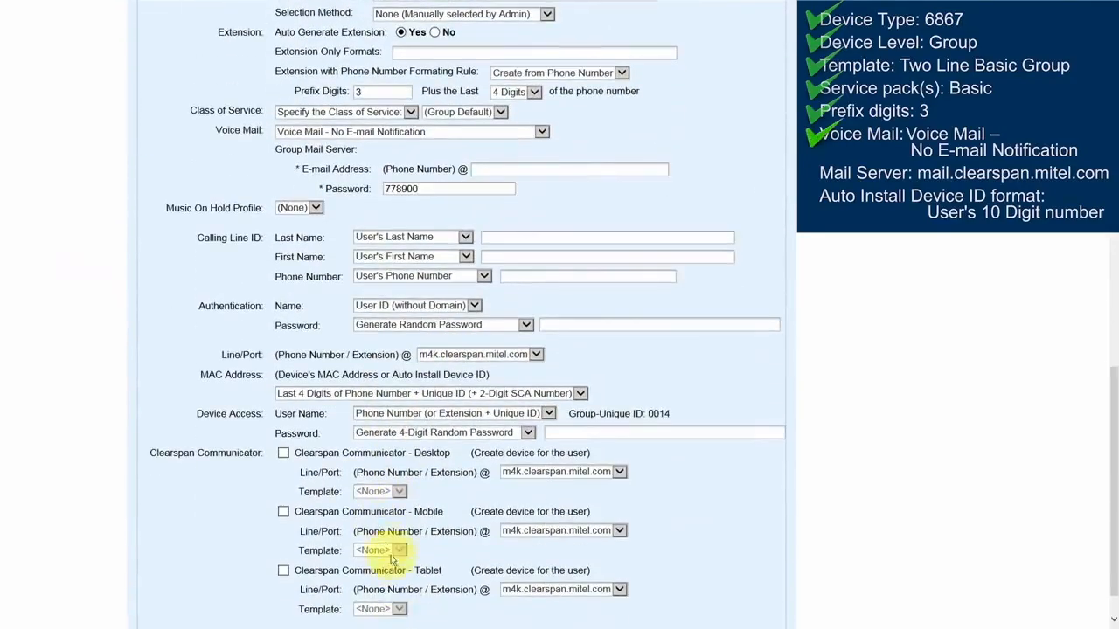
left_click(513, 170)
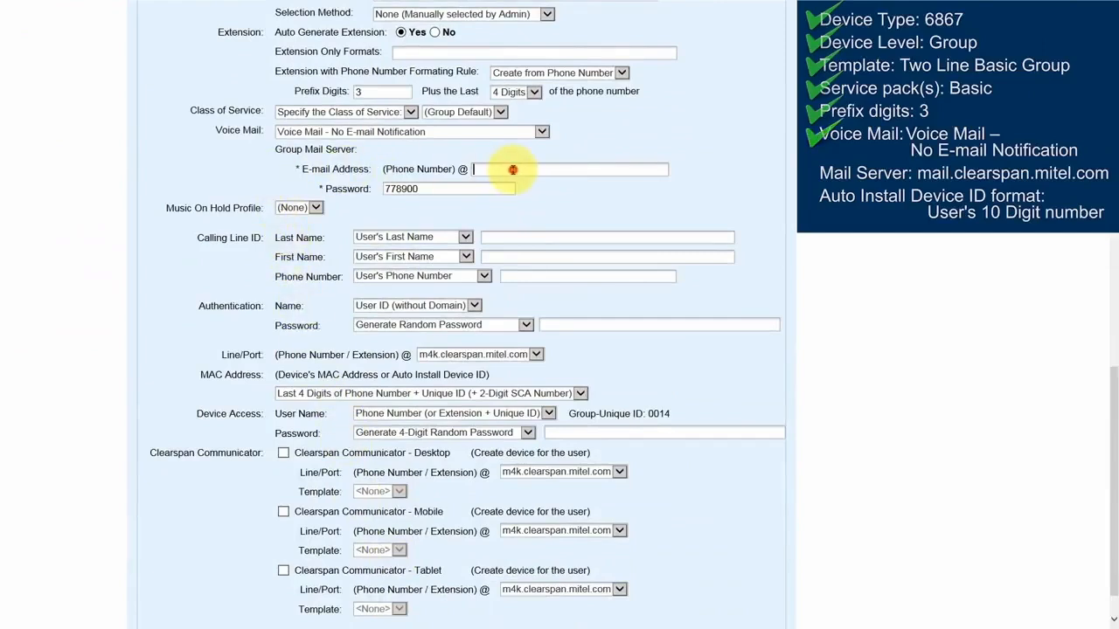
type("mail.clearspan.mitel.com")
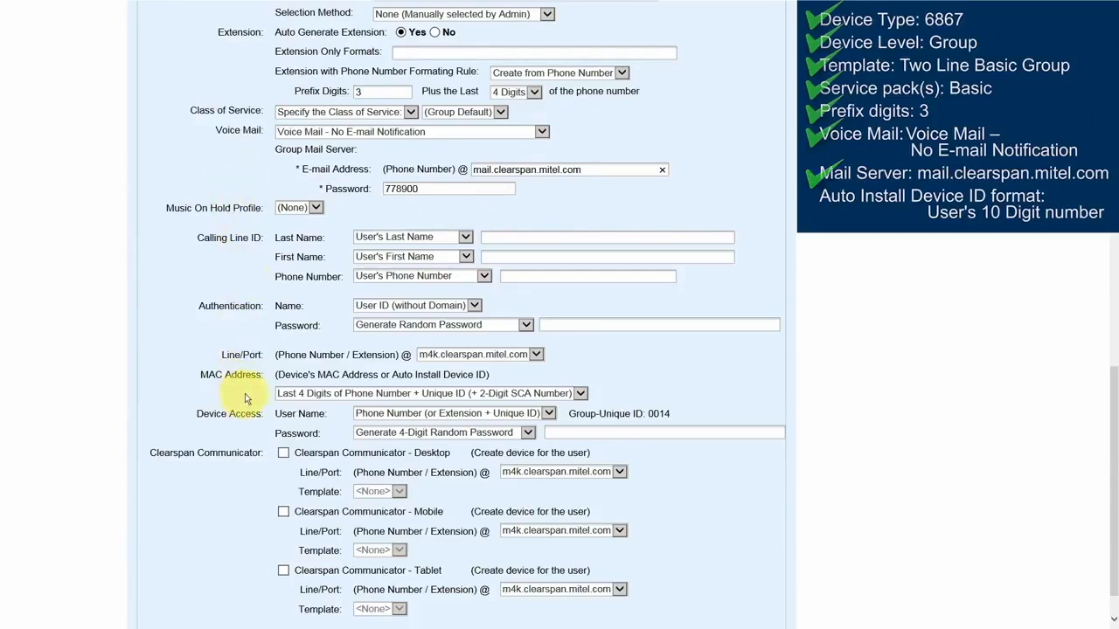
Set the MAC address format to "Phone Number (or Extension + Unique ID) (+ 2-Digit SCA Number)" and save the user profile
left_click(579, 394)
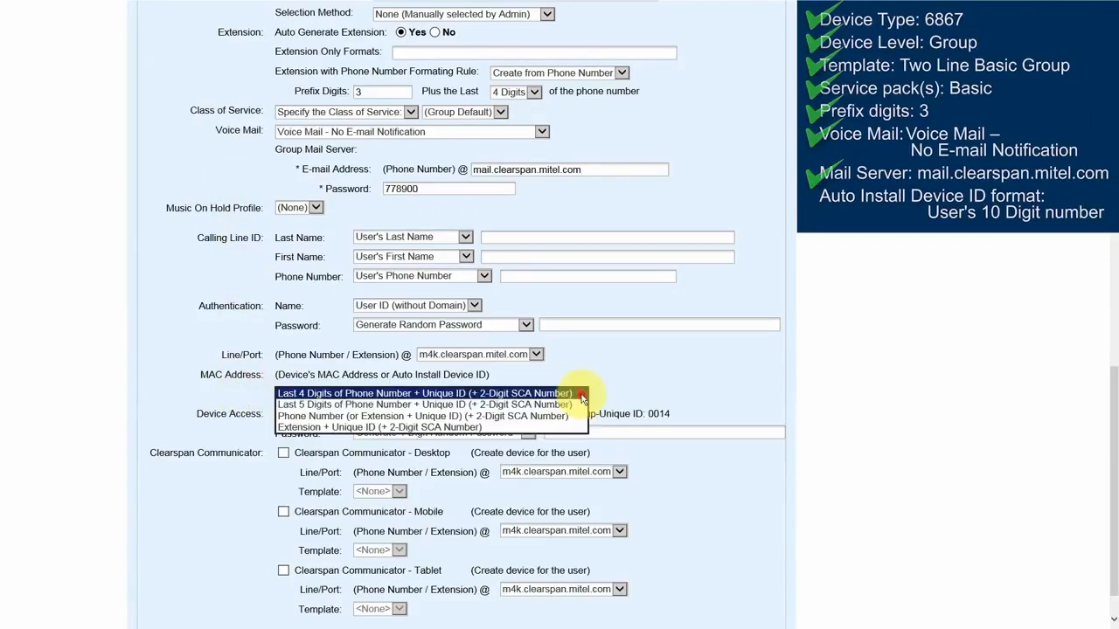
left_click(341, 416)
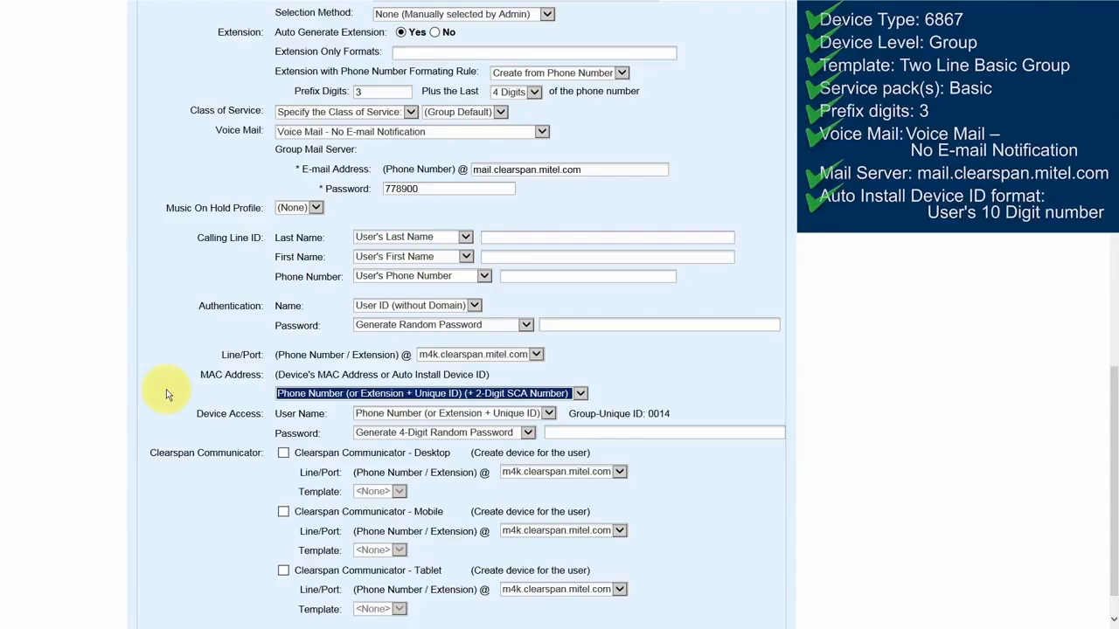
scroll(166, 395, "up", 10)
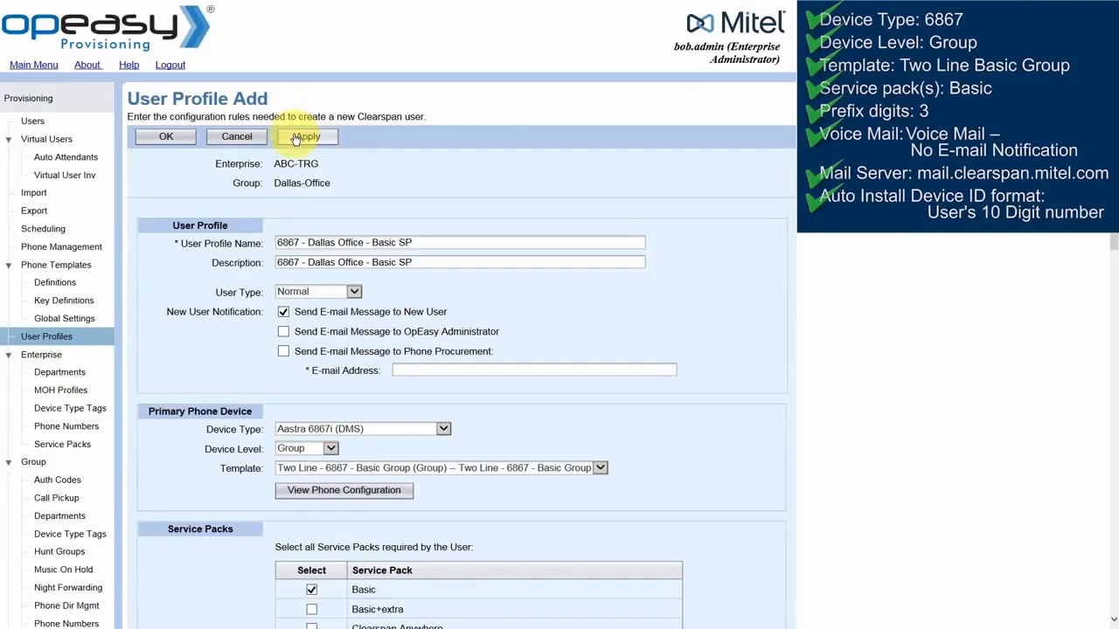
left_click(166, 137)
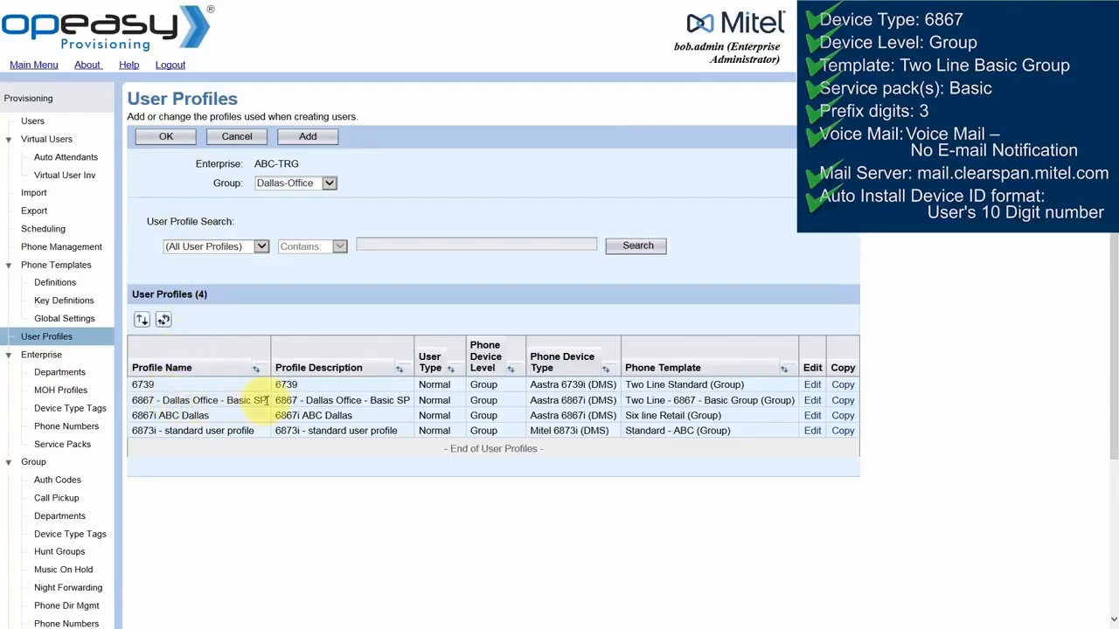
Start adding a new user in the Dallas-Office group and assign the "6867 - Dallas Office - Basic SP" user profile
left_click(33, 122)
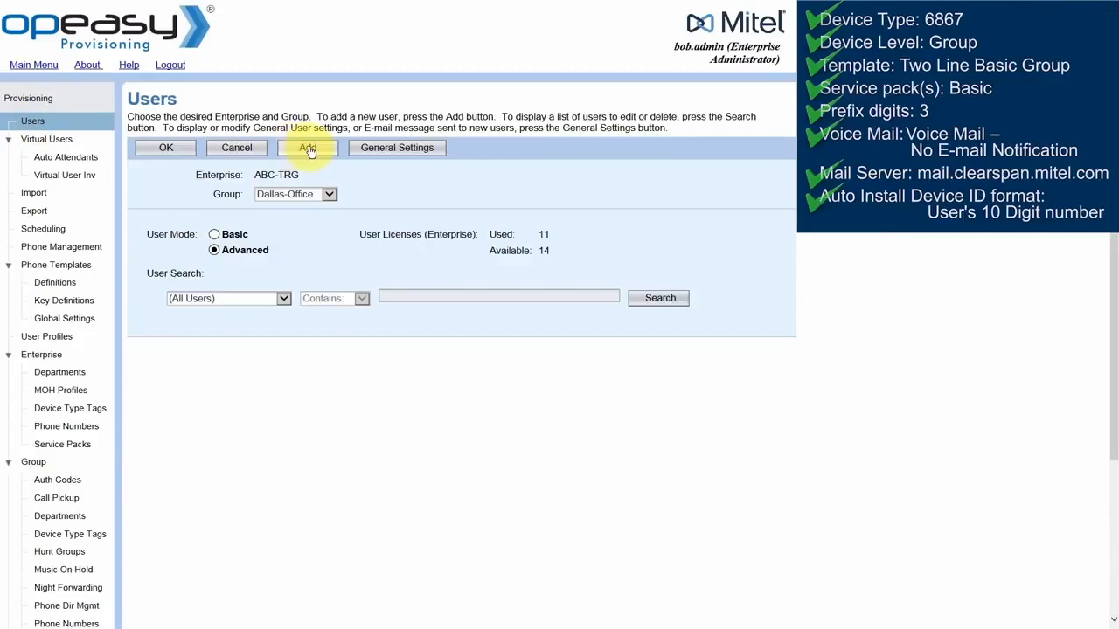
left_click(308, 149)
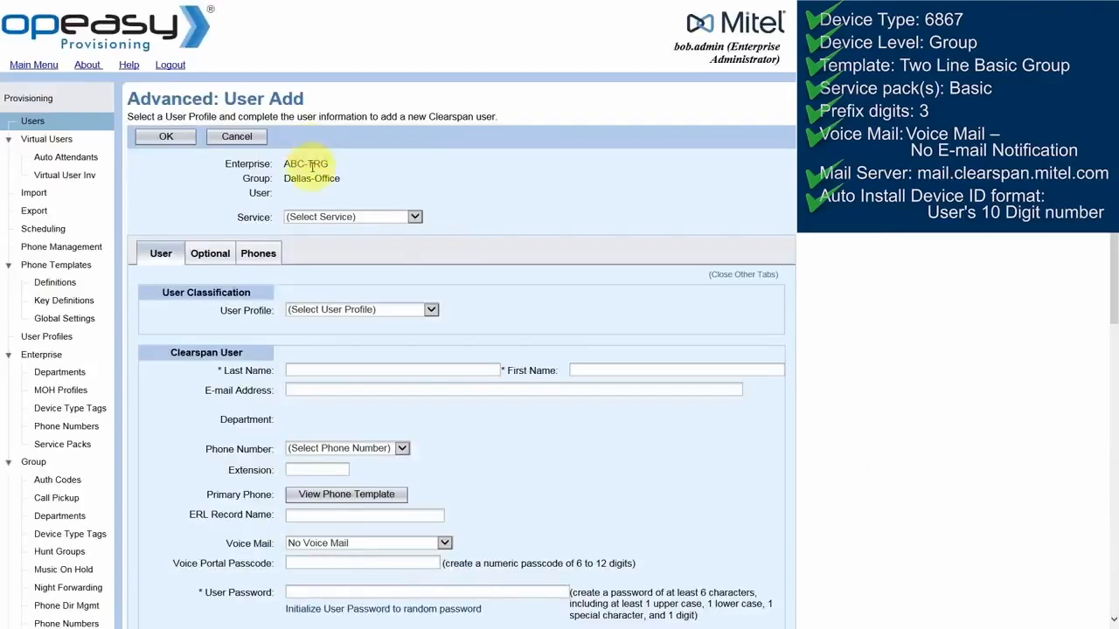
left_click(430, 312)
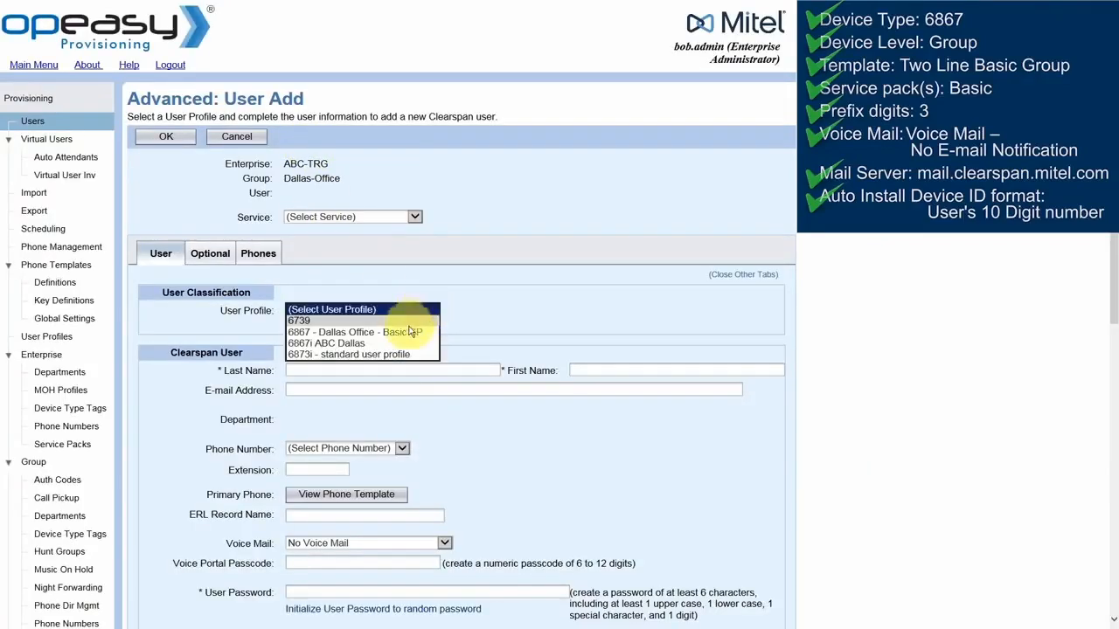
left_click(407, 333)
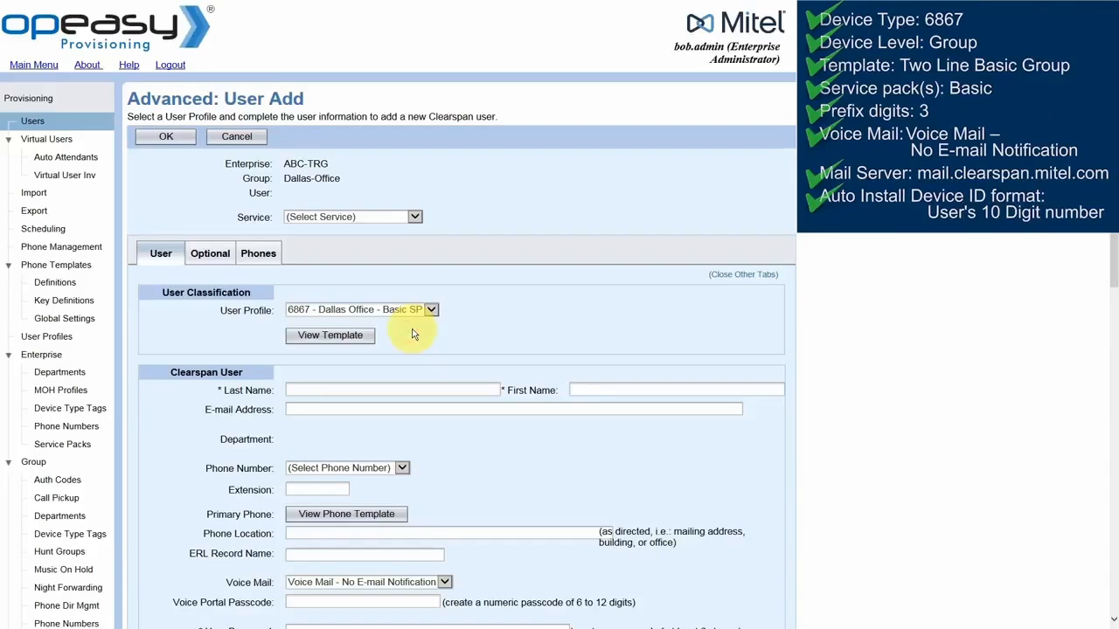